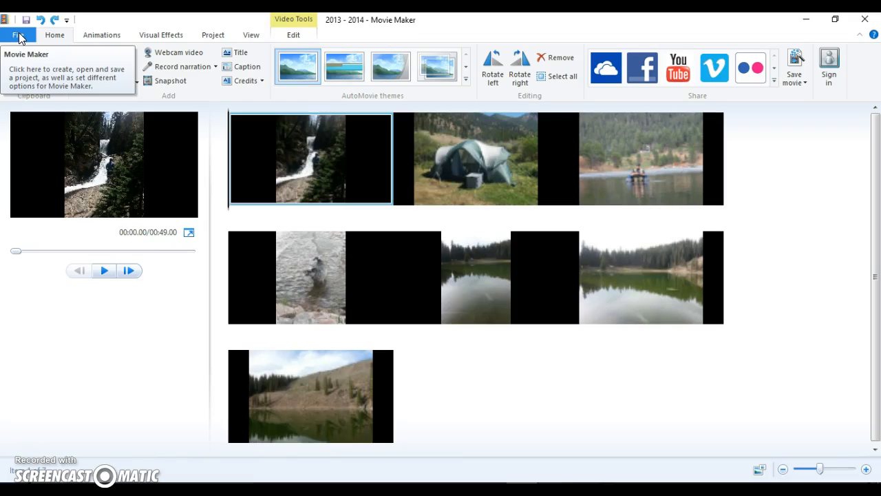
left_click(39, 141)
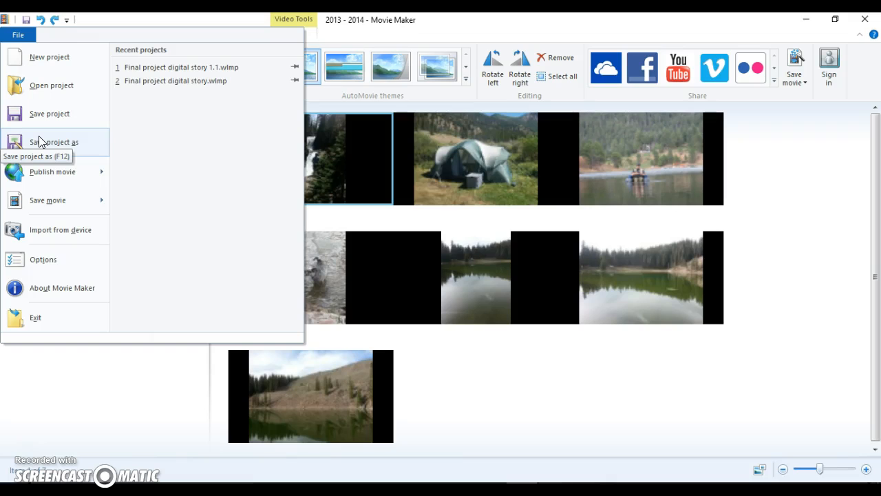
left_click(795, 250)
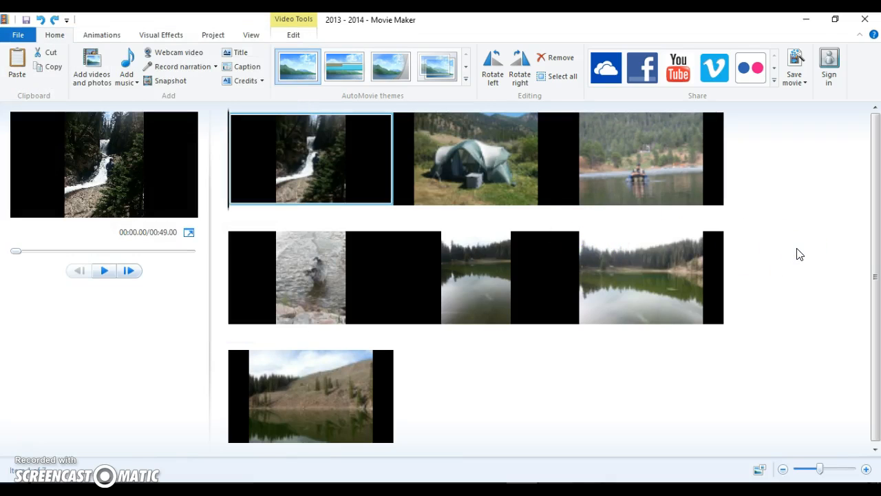
Step: Look through the photos on the storyboard by selecting the lake, boat, waterfall and tent pictures in turn
left_click(692, 308)
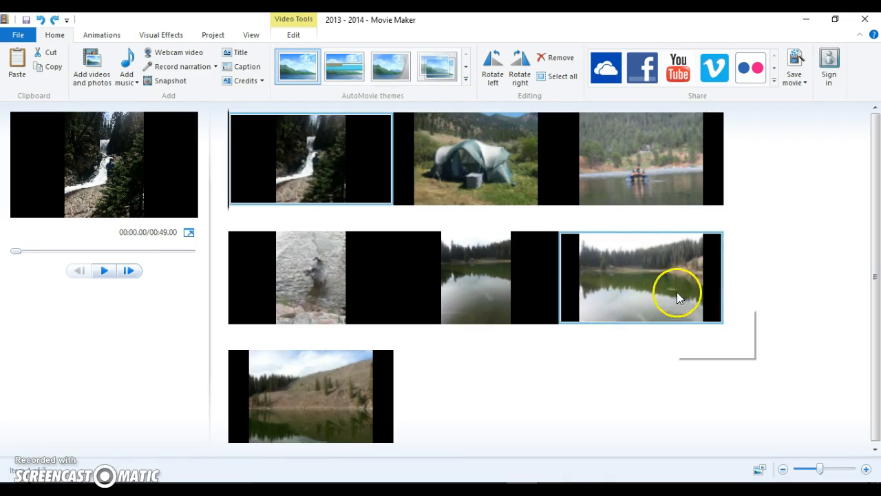
left_click(467, 241)
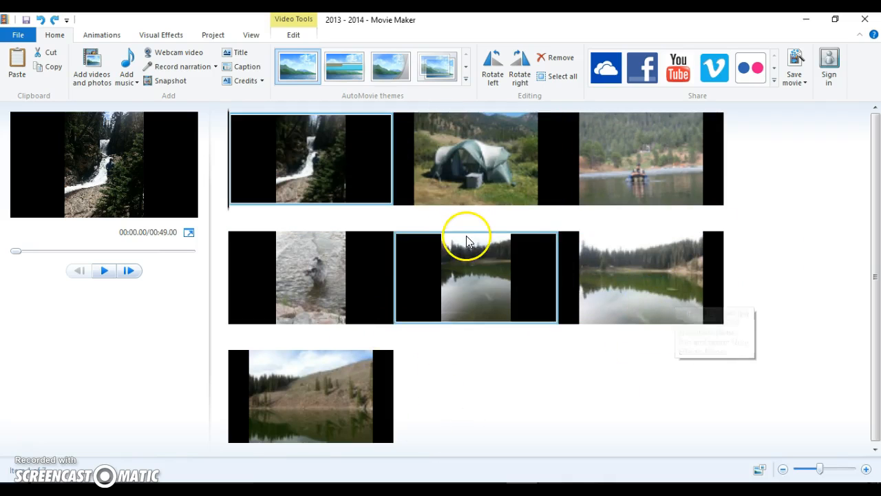
left_click(492, 163)
left_click(594, 167)
left_click(596, 161)
left_click(562, 110)
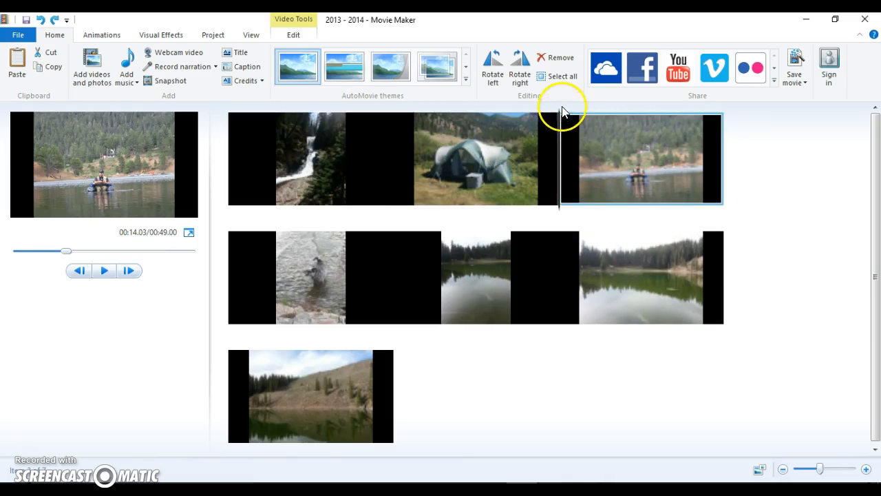
left_click(563, 228, "ctrl")
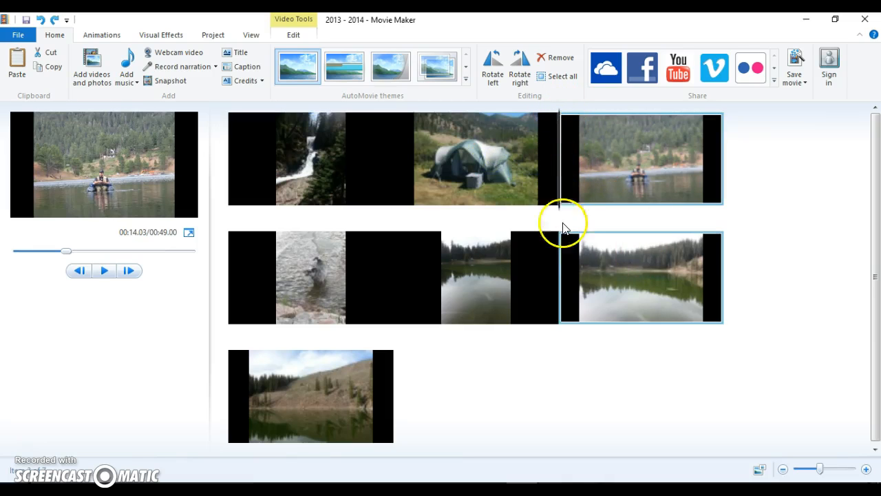
left_click(600, 274)
left_click(499, 270)
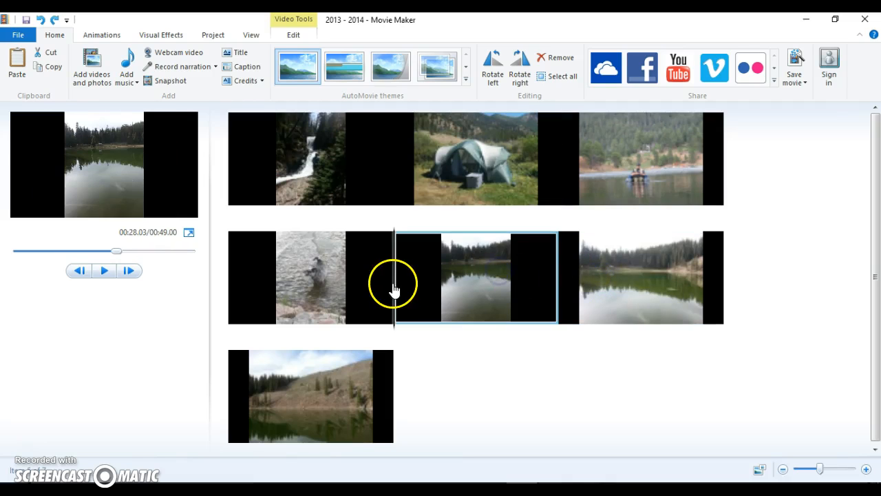
left_click(352, 154)
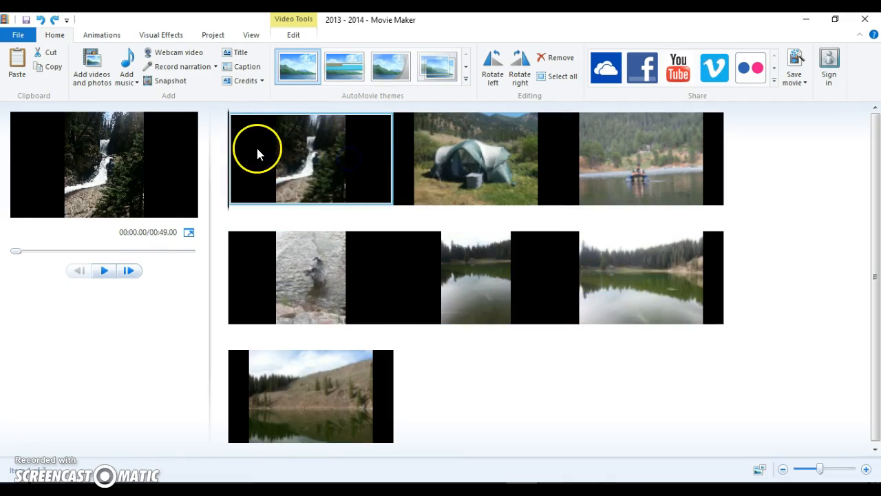
left_click(426, 170)
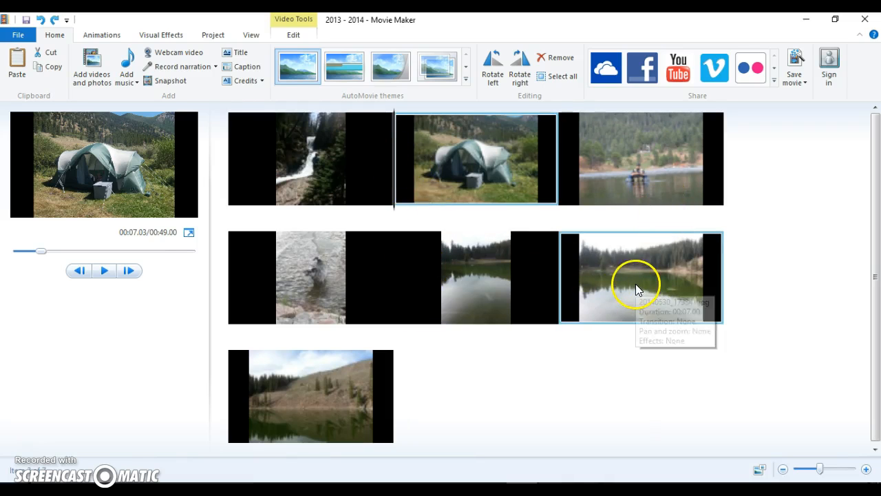
Step: Add a title slide before the waterfall photo and replace its text with "Sample Project"
left_click(303, 163)
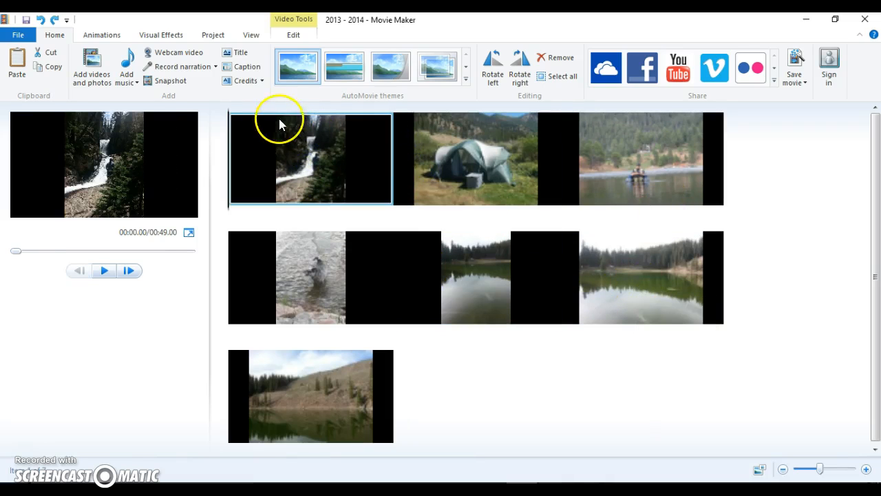
left_click(242, 62)
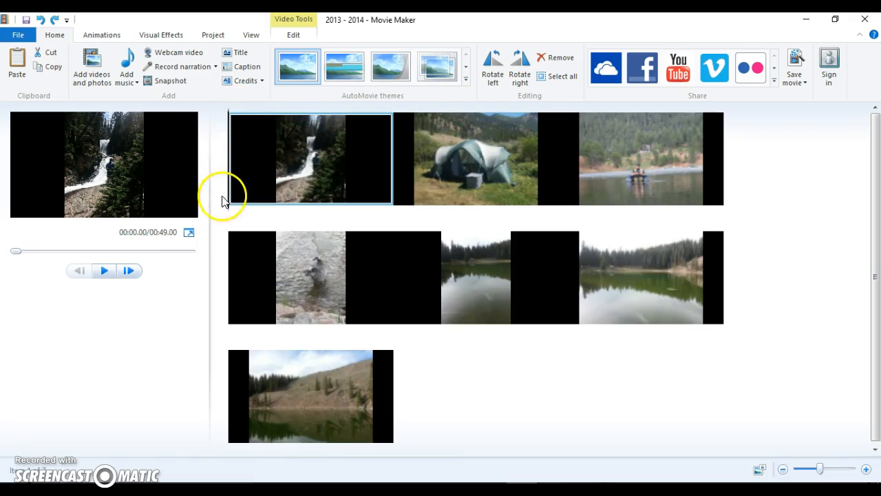
left_click(242, 60)
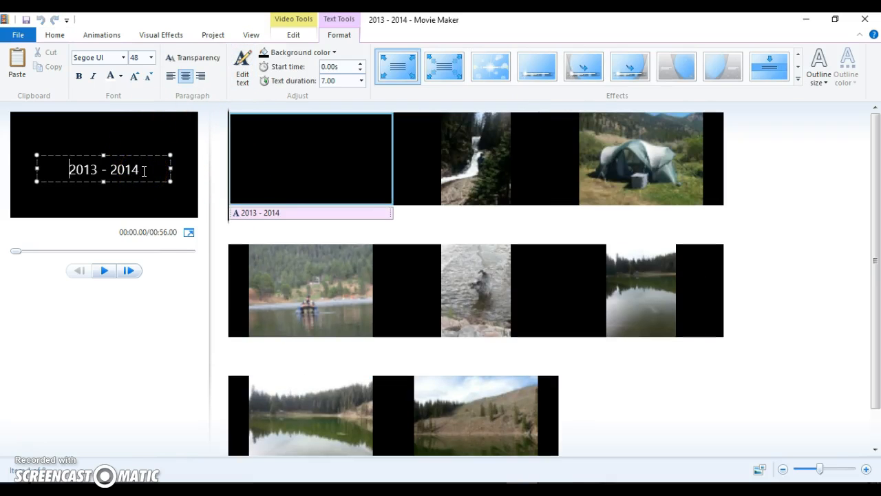
left_click_drag(116, 171, 79, 167)
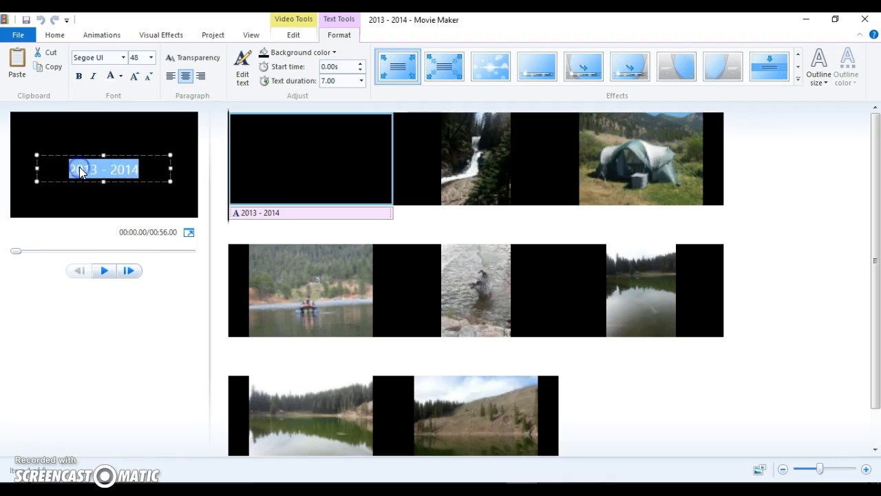
type("Sample Project")
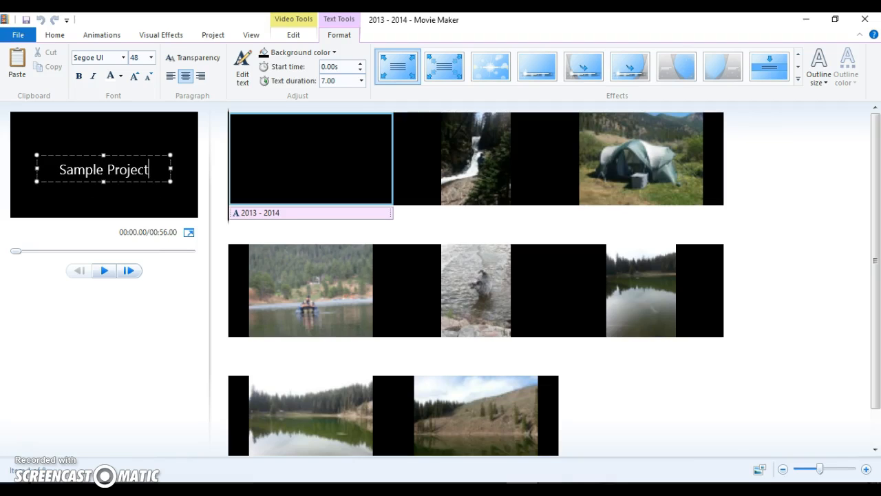
left_click(478, 171)
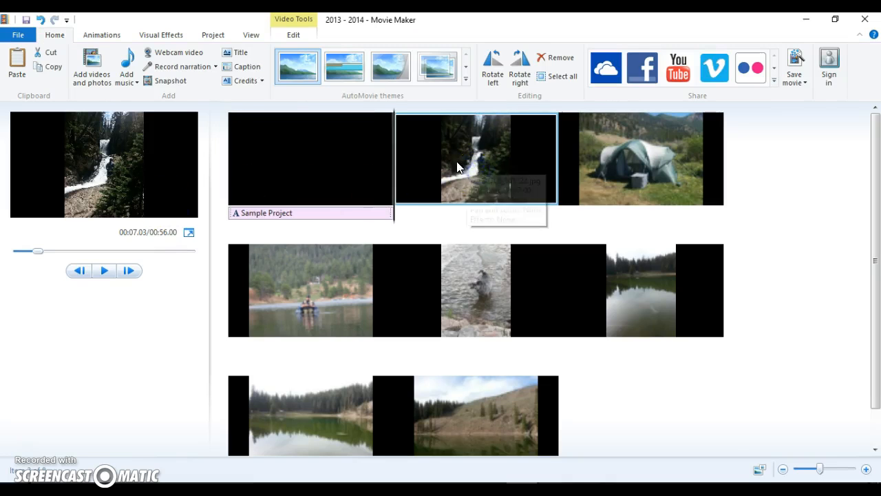
Step: Play the title slide from its start in the preview, and pause before the waterfall photo
left_click(342, 157)
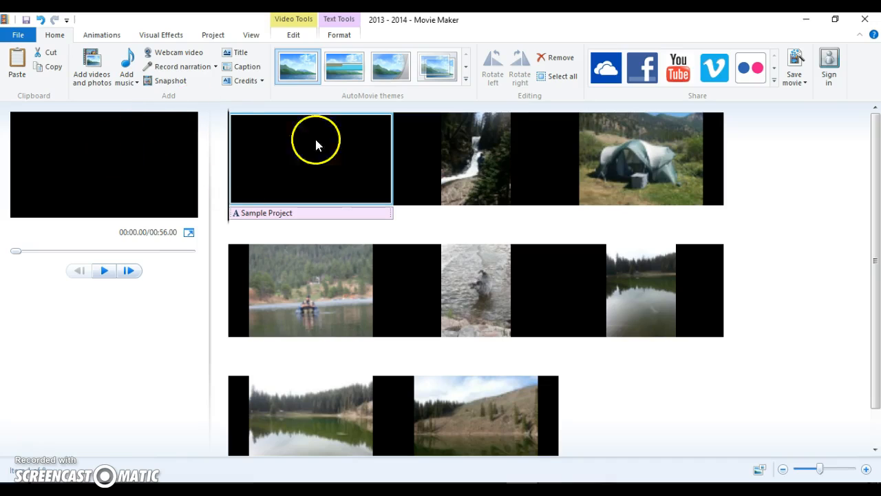
left_click(104, 273)
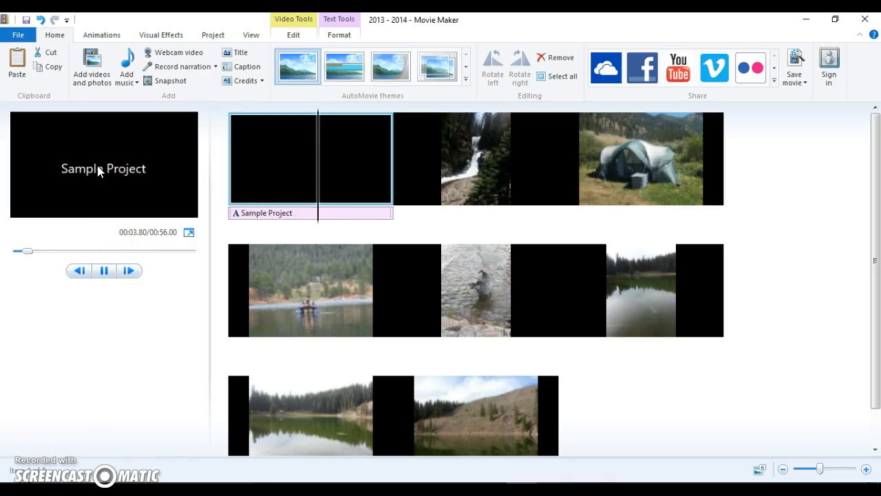
left_click(103, 275)
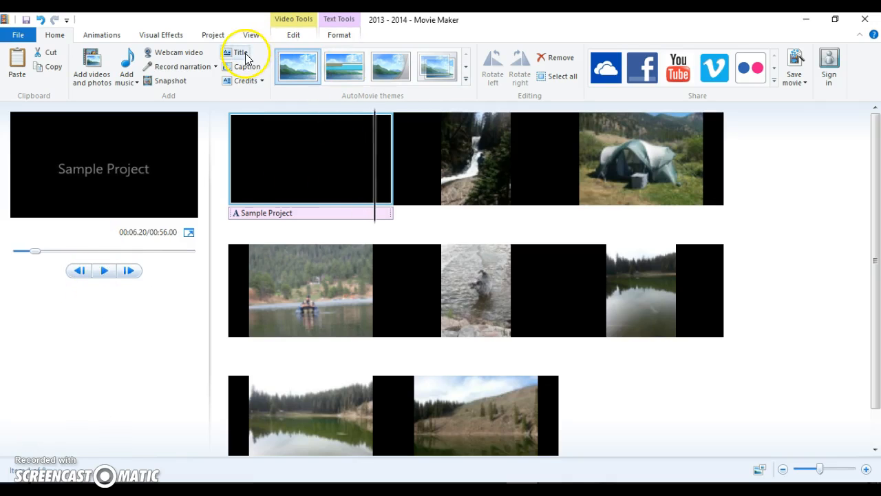
Step: Add a caption to the waterfall photo, leaving its placeholder text unedited
left_click(643, 185)
left_click(491, 158)
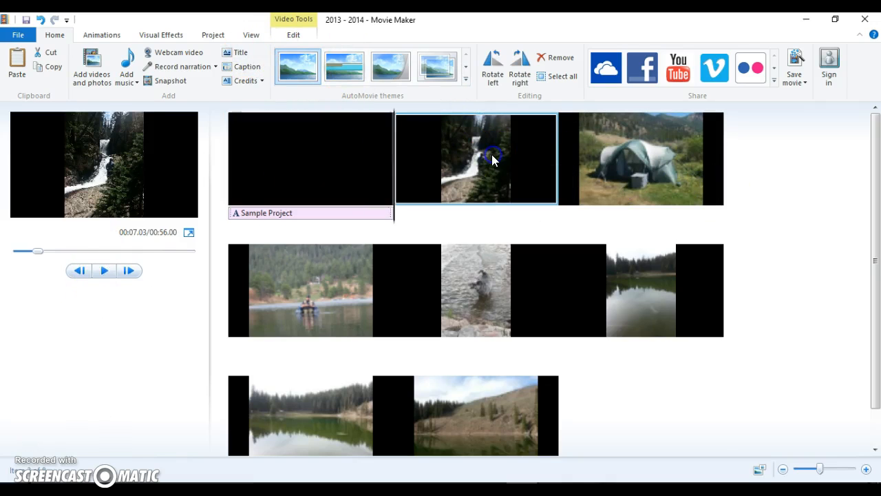
left_click(249, 70)
left_click(249, 67)
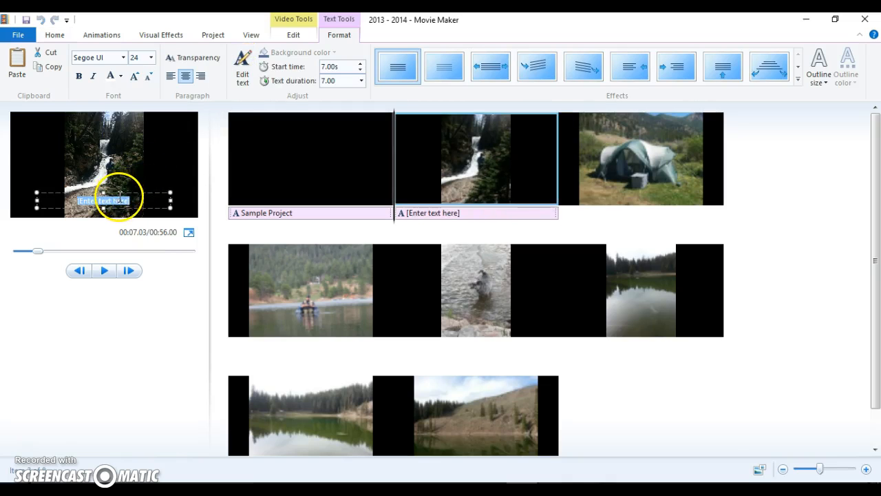
left_click(606, 154)
left_click(494, 166)
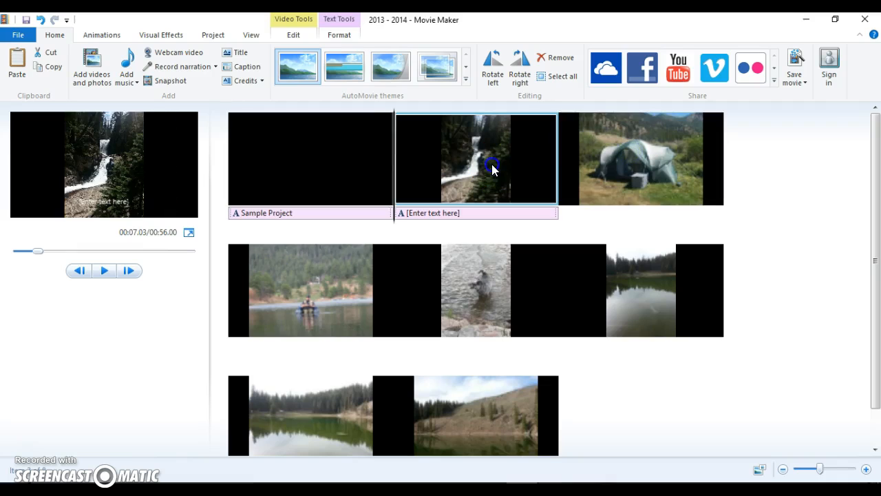
Step: Delete the placeholder caption from the waterfall photo
left_click(119, 201)
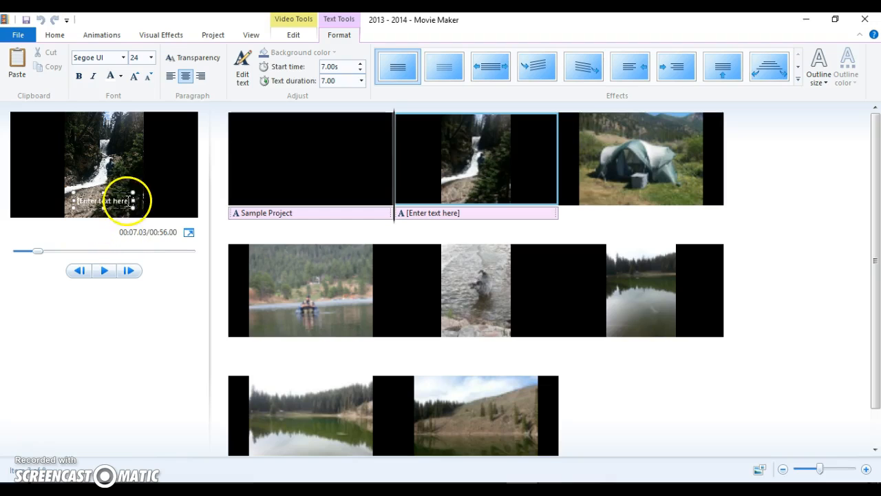
left_click(122, 195)
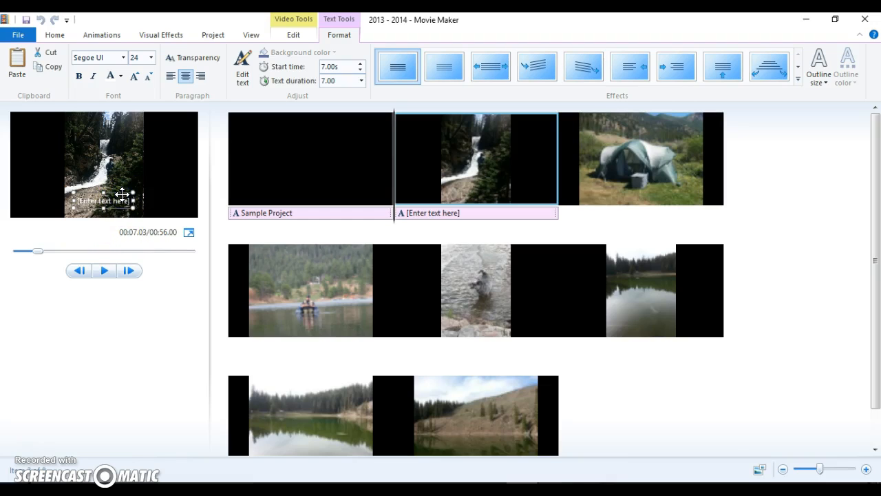
key("Delete")
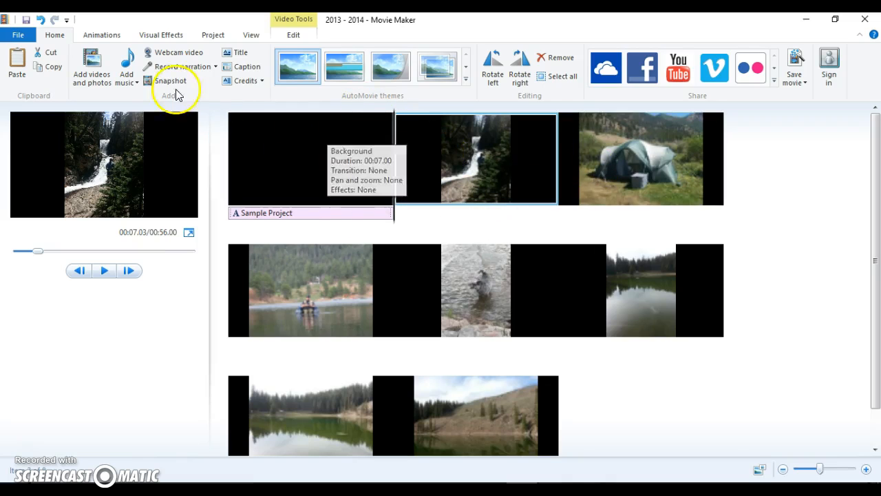
Step: Apply the first bow-tie style transition between the title slide and the waterfall photo
left_click(100, 35)
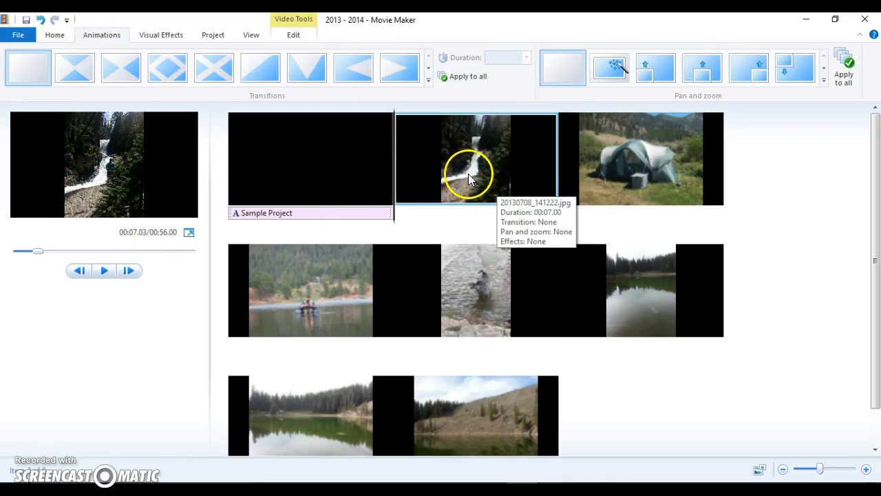
left_click(450, 157)
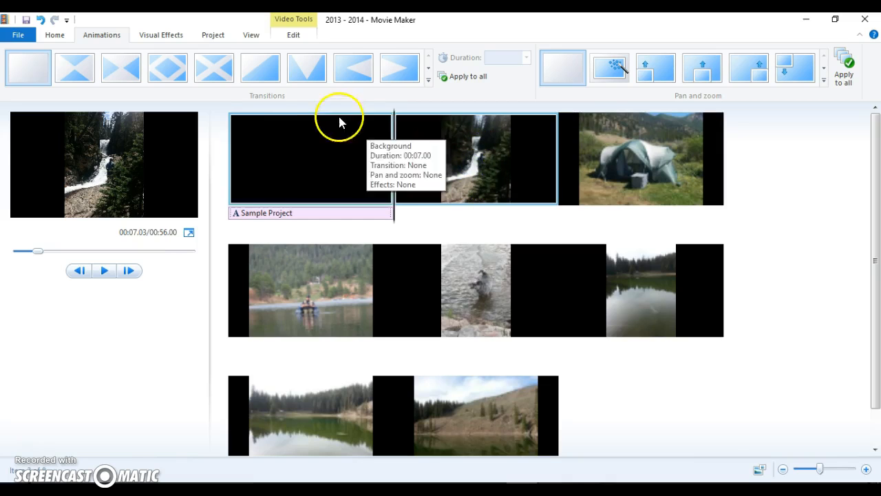
left_click(263, 74)
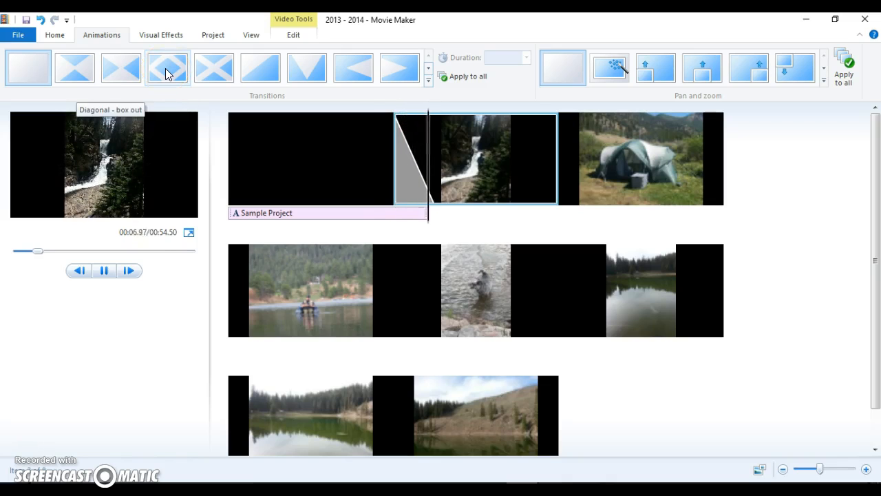
left_click(73, 68)
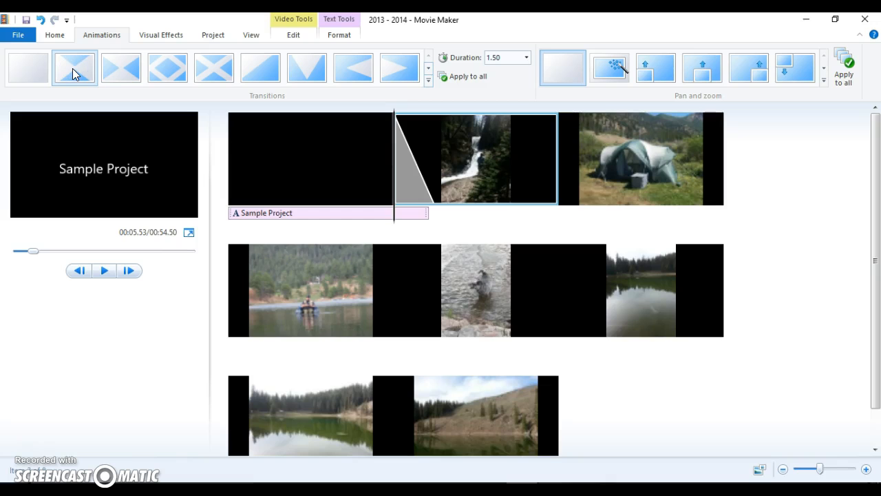
Step: Play the movie from the title slide to review the transition, and pause on the boat photo
left_click(275, 179)
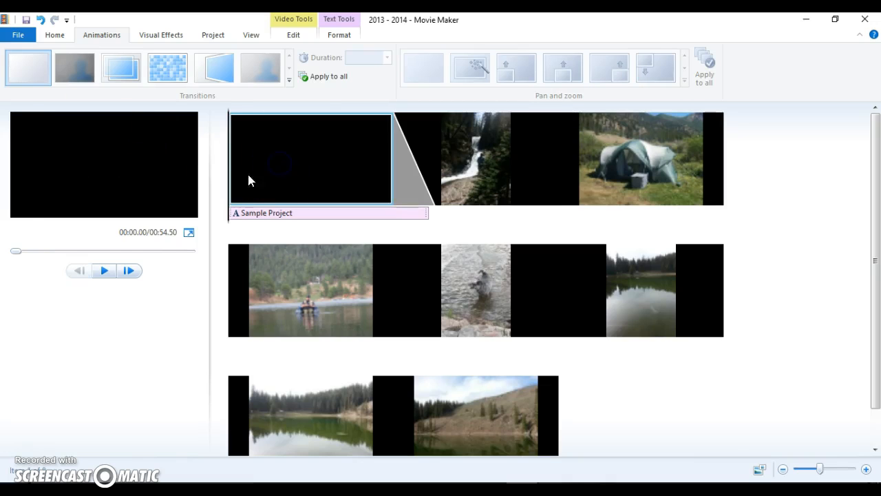
left_click(103, 272)
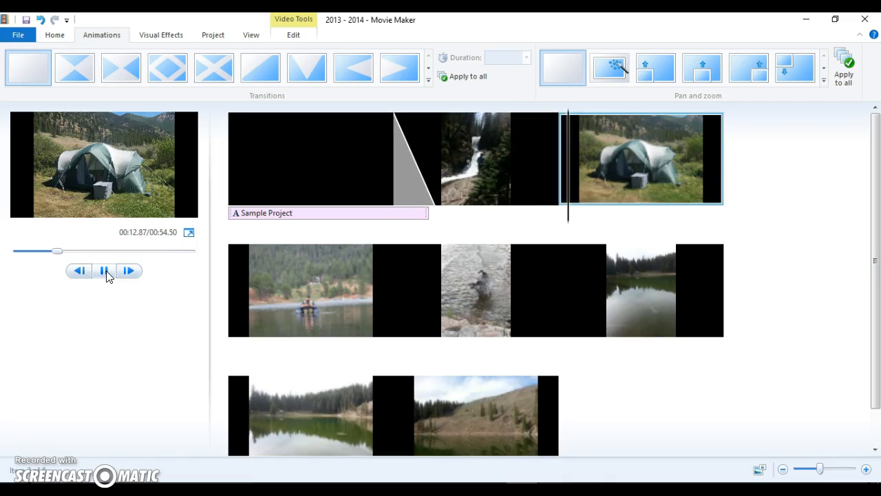
left_click(111, 274)
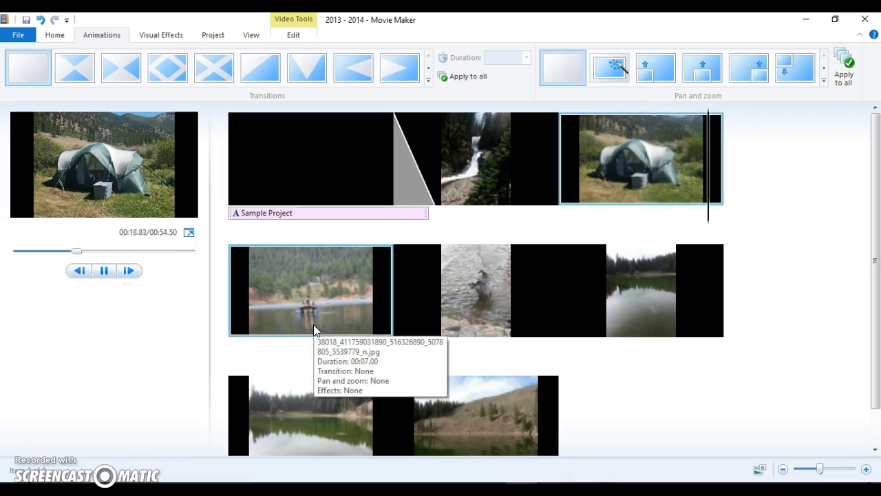
left_click(105, 271)
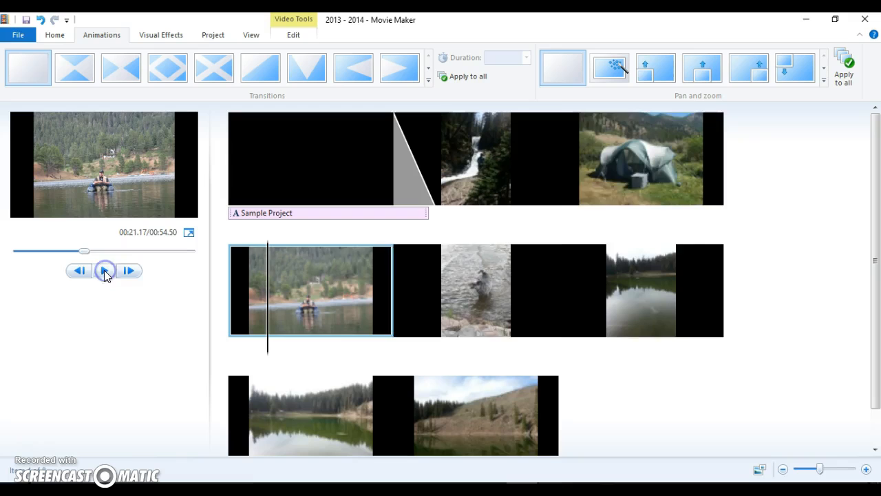
Step: Browse the full transition gallery for the tent photo, through the Shatters and Sweeps and Curls groups, leaving its transition unset
left_click(609, 155)
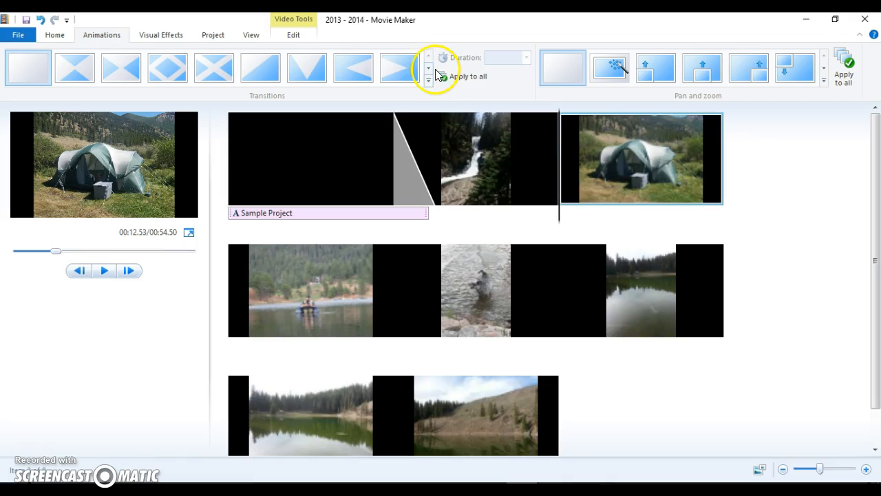
left_click(209, 72)
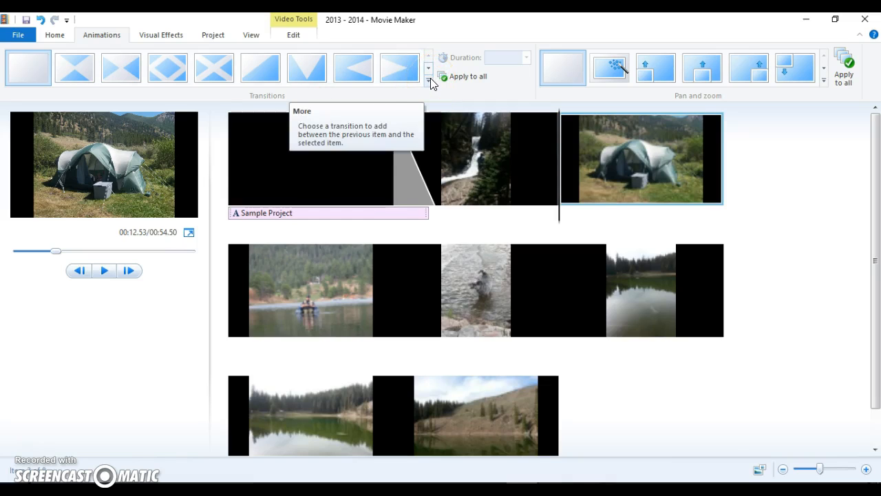
left_click(429, 81)
left_click_drag(520, 68, 521, 113)
left_click(268, 89)
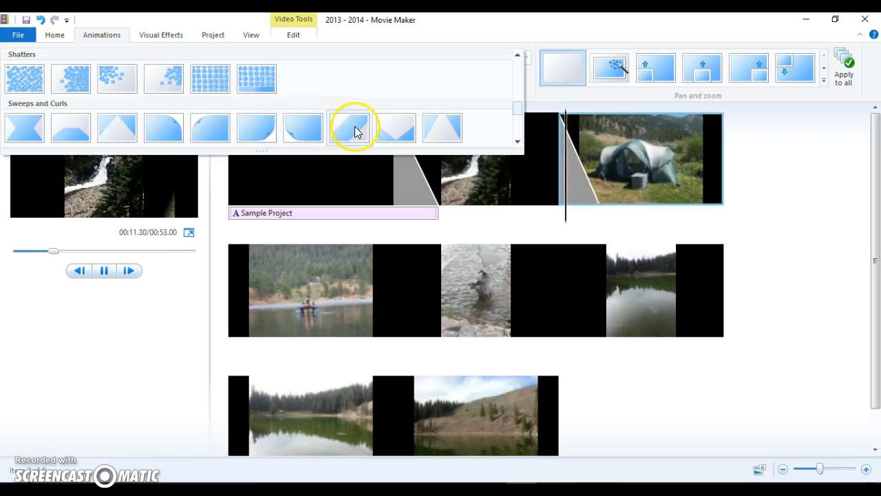
left_click(213, 317)
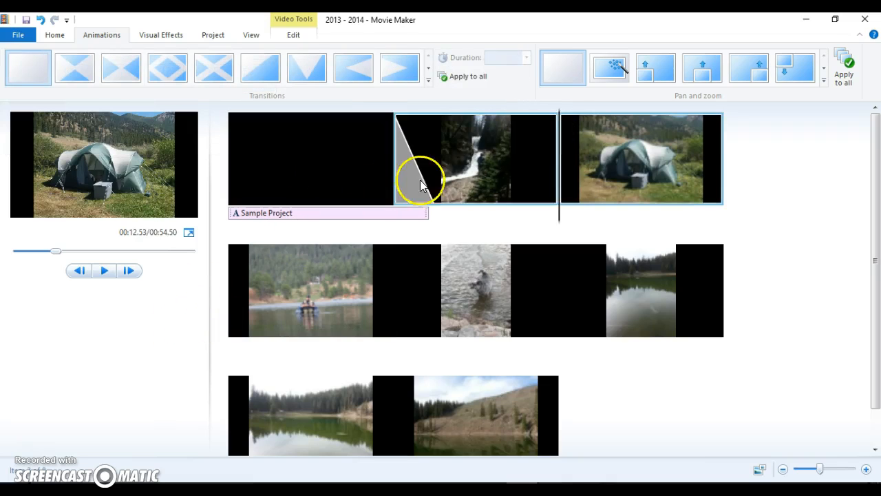
Step: Change the transition between the title slide and the waterfall photo to Pixelate
left_click(468, 158)
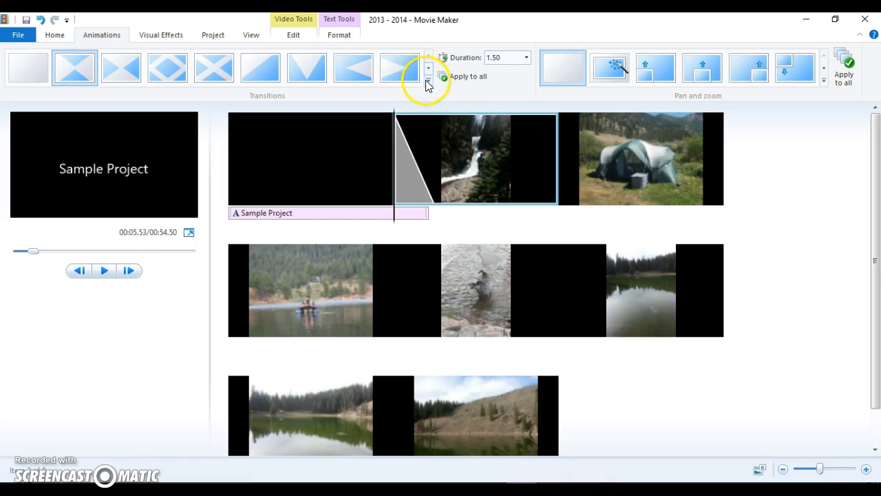
left_click(403, 66)
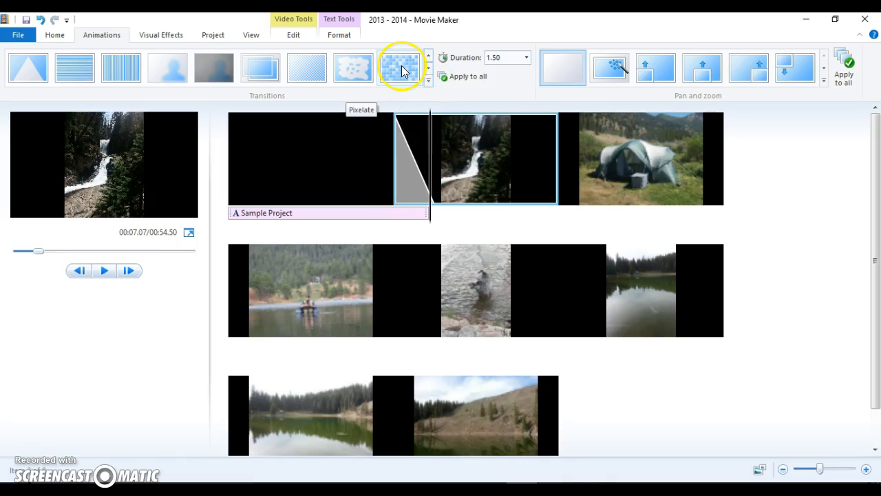
left_click(404, 69)
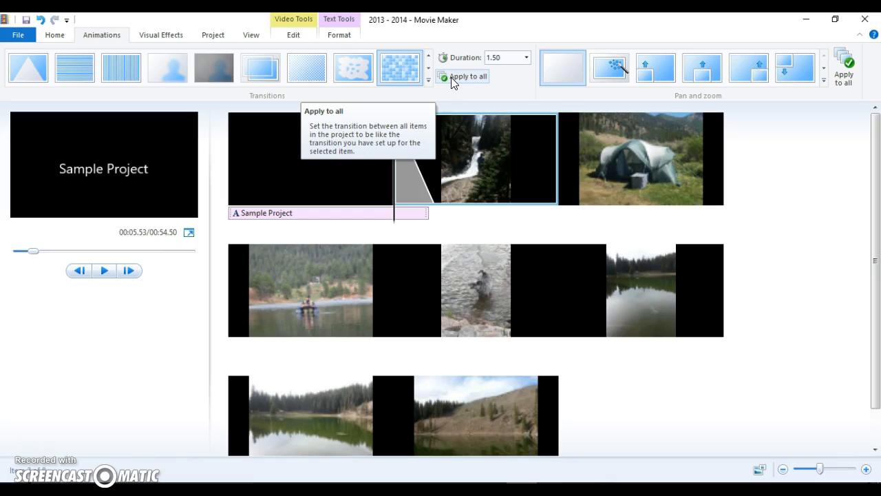
Step: Apply the Pixelate transition to all items, play the movie to preview it, and pause at the boat photo
left_click(451, 77)
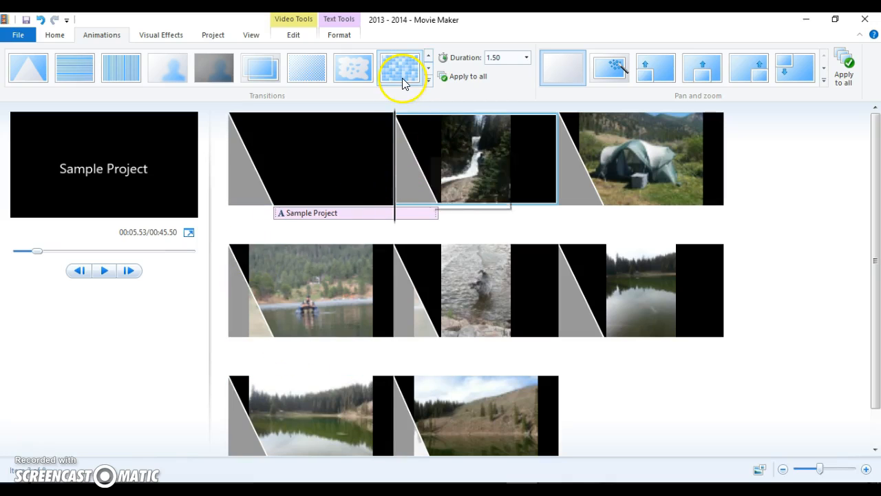
left_click(101, 272)
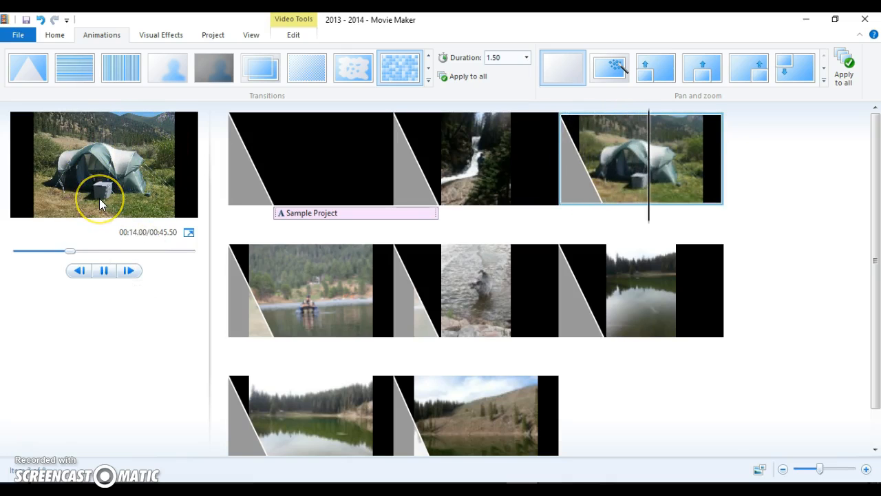
left_click(105, 271)
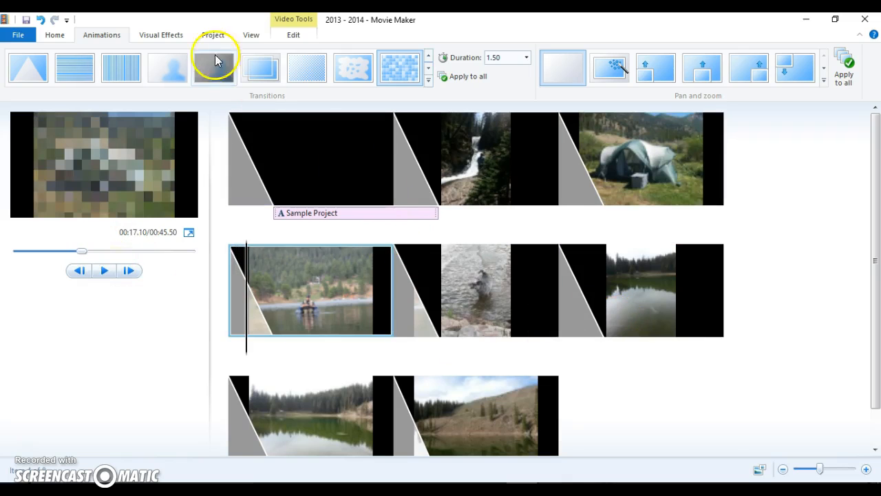
Step: Undo applying the Pixelate transition to all items
left_click(42, 26)
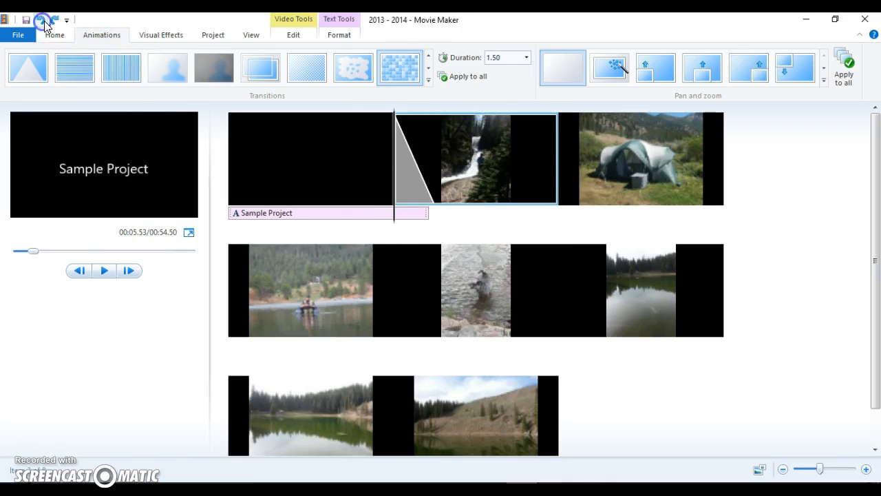
left_click(478, 298)
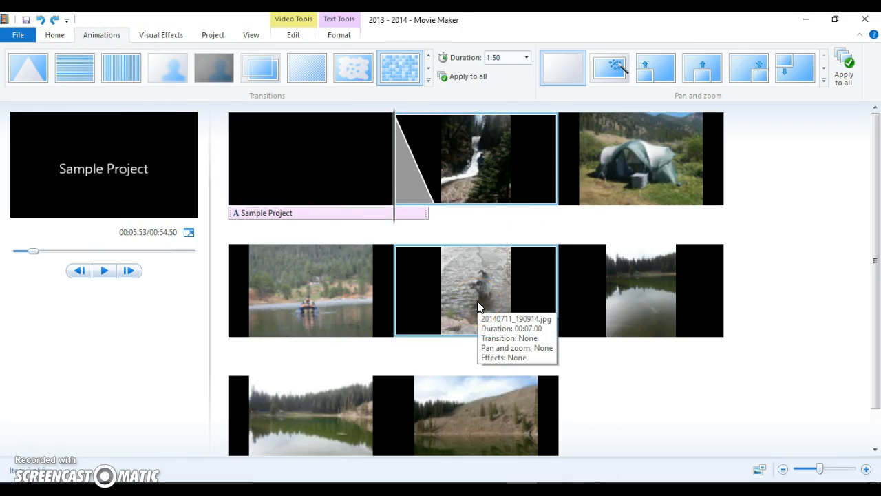
left_click(609, 258)
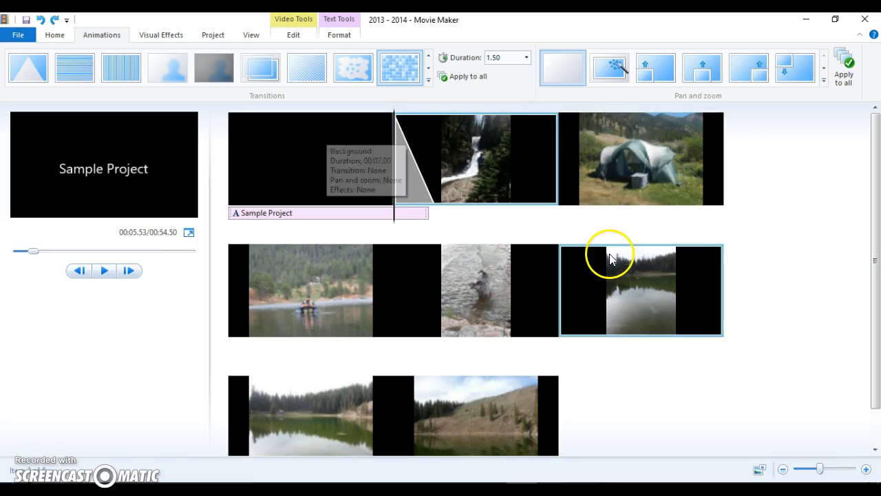
left_click(365, 197)
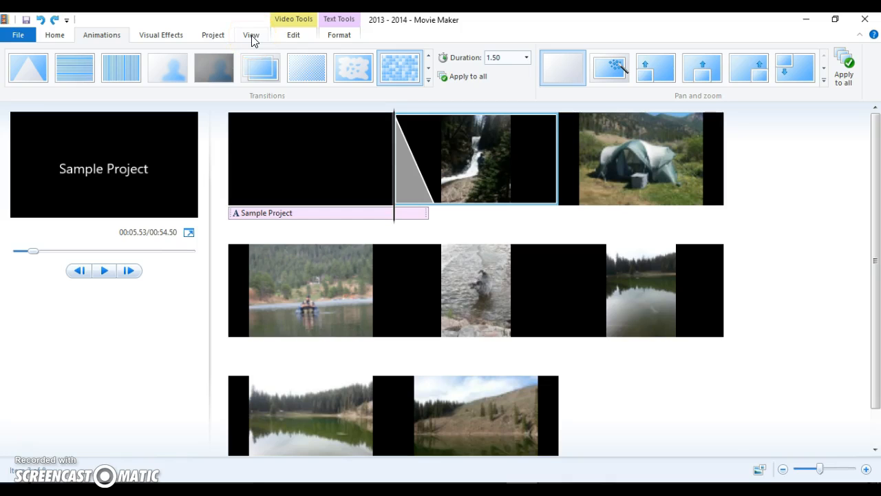
Step: Try the Small, Large and Extra large thumbnail sizes for the storyboard and settle on Large icons
left_click(252, 39)
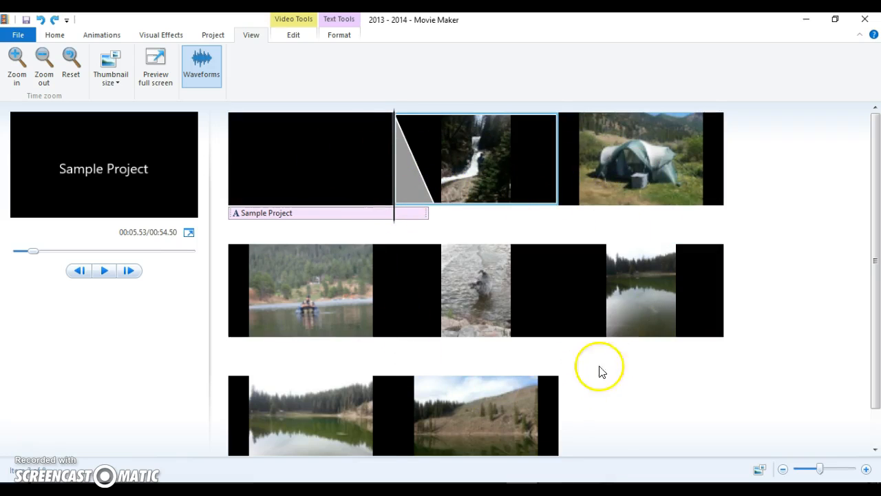
left_click(113, 74)
left_click(84, 111)
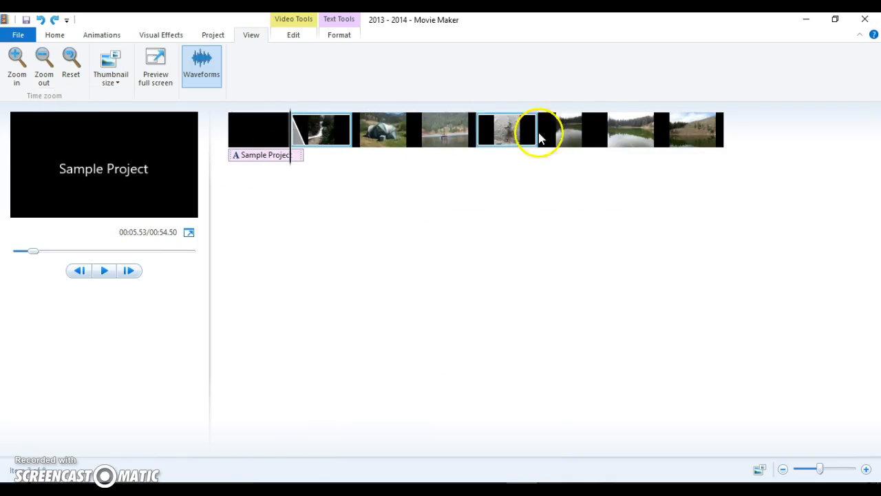
left_click(115, 76)
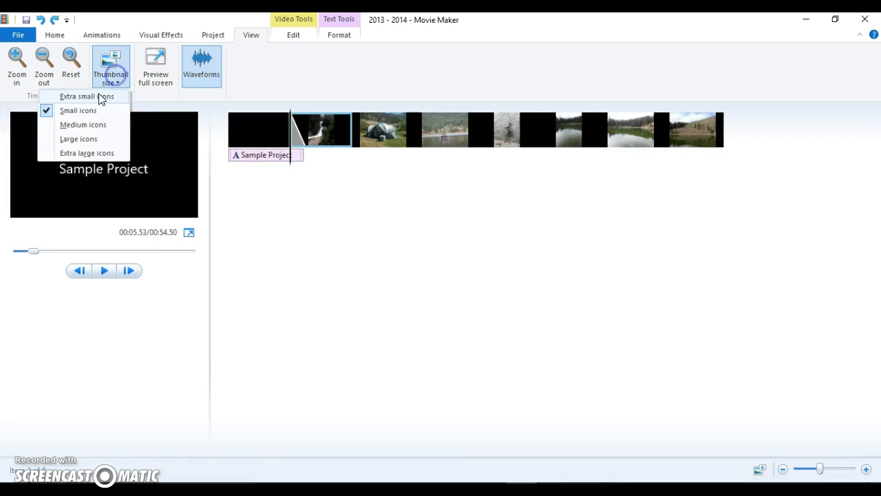
left_click(82, 141)
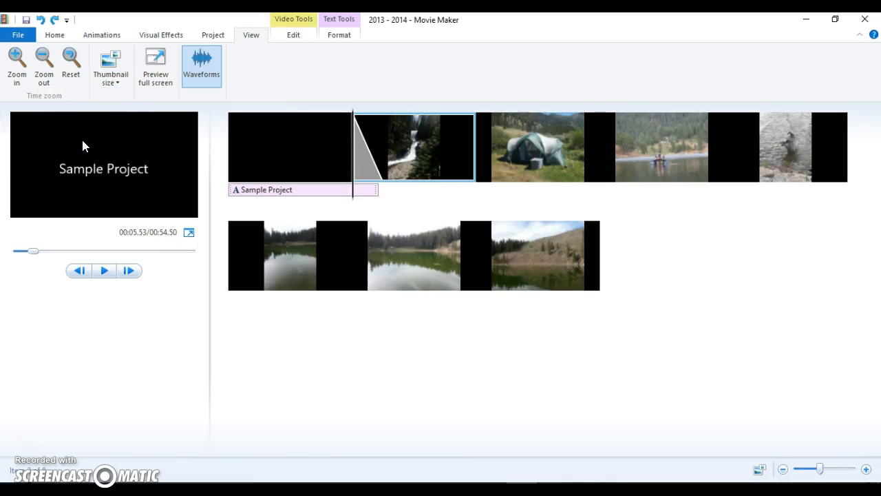
left_click(109, 69)
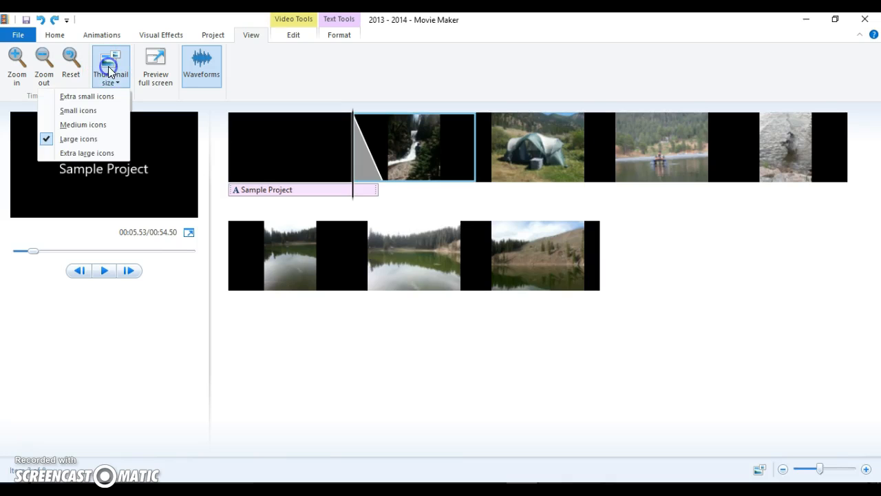
left_click(109, 152)
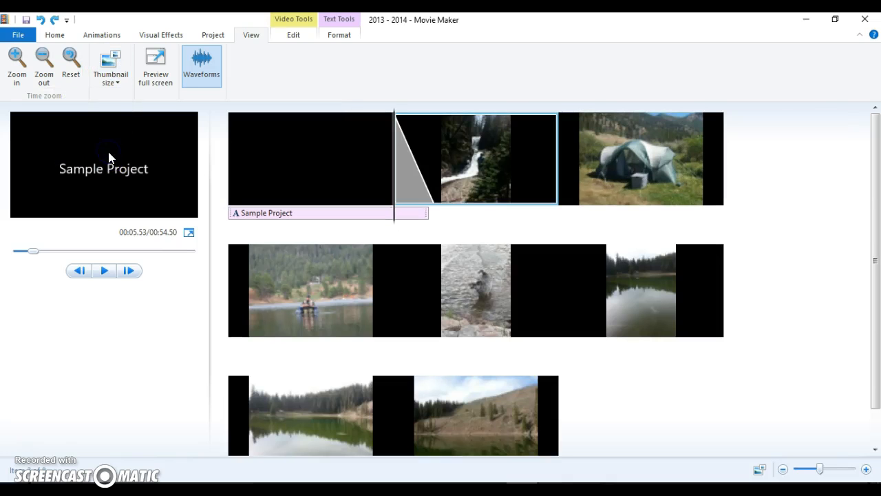
left_click(112, 69)
left_click(100, 140)
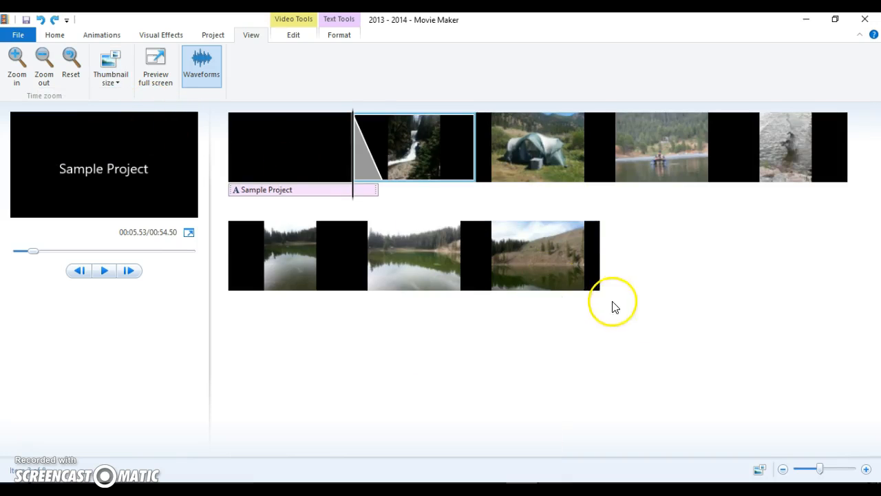
Step: Preview visual effects such as Threshold on the waterfall photo
left_click(144, 35)
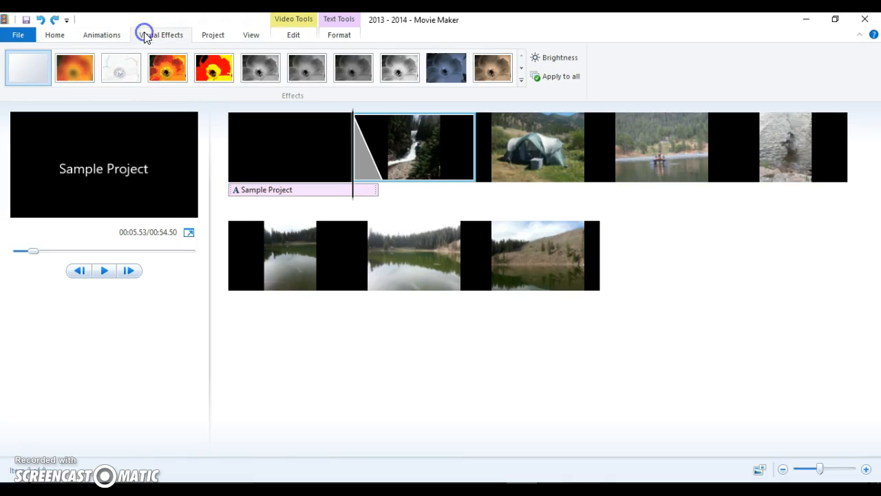
left_click(406, 157)
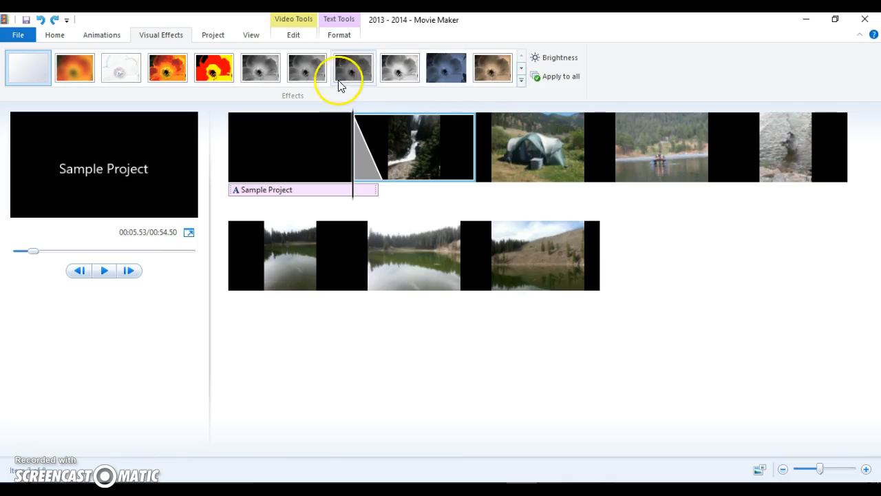
left_click(210, 76)
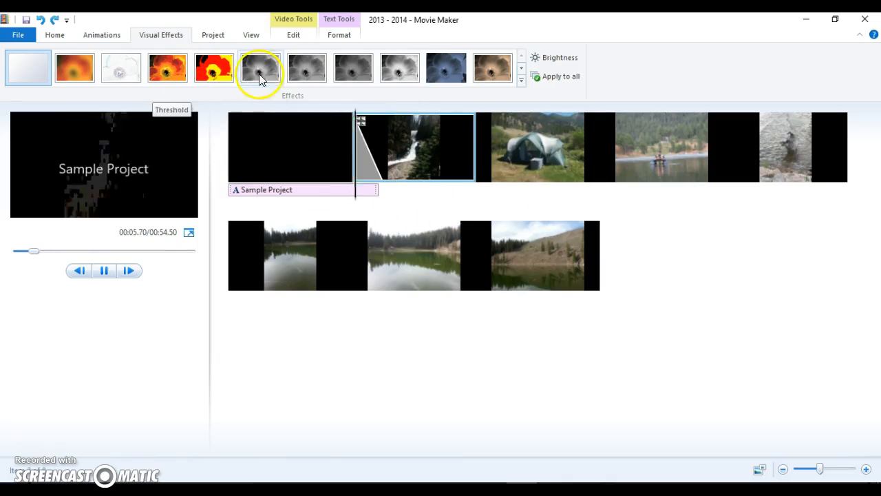
Step: Browse the full effects gallery for the tent photo, preview Spin 360°, and close it without choosing an effect
left_click(537, 145)
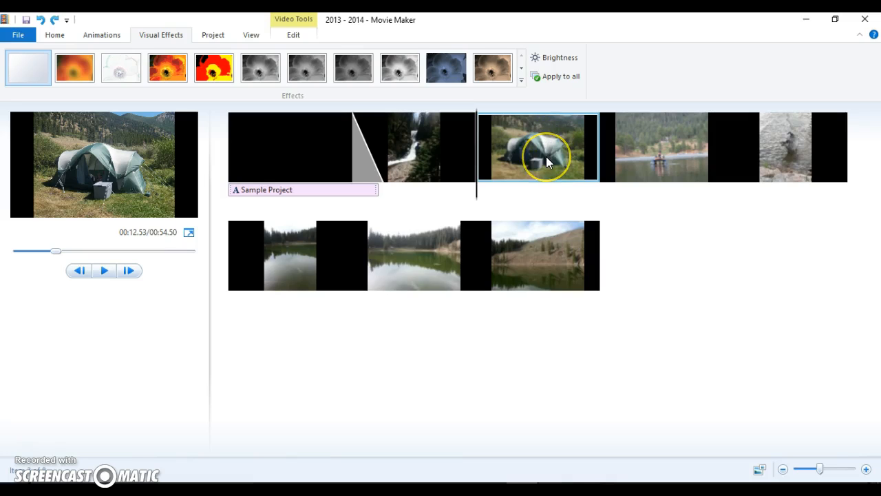
left_click(521, 81)
left_click_drag(522, 77, 522, 133)
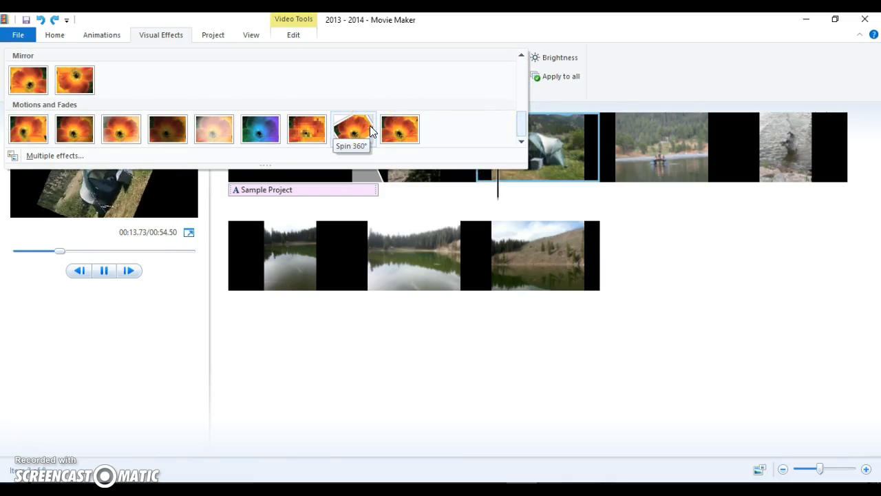
left_click(759, 303)
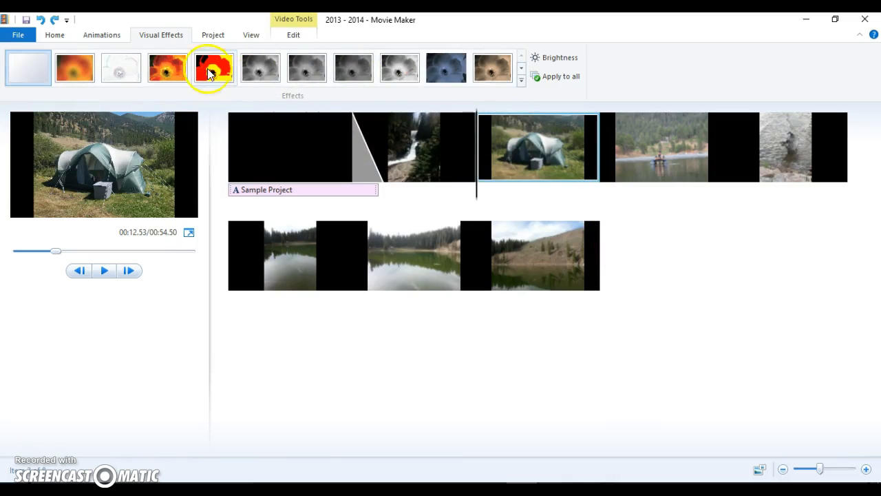
Step: Preview the AutoMovie themes, including Fade and Pan and zoom, and apply the Cinematic theme without adding music
left_click(103, 36)
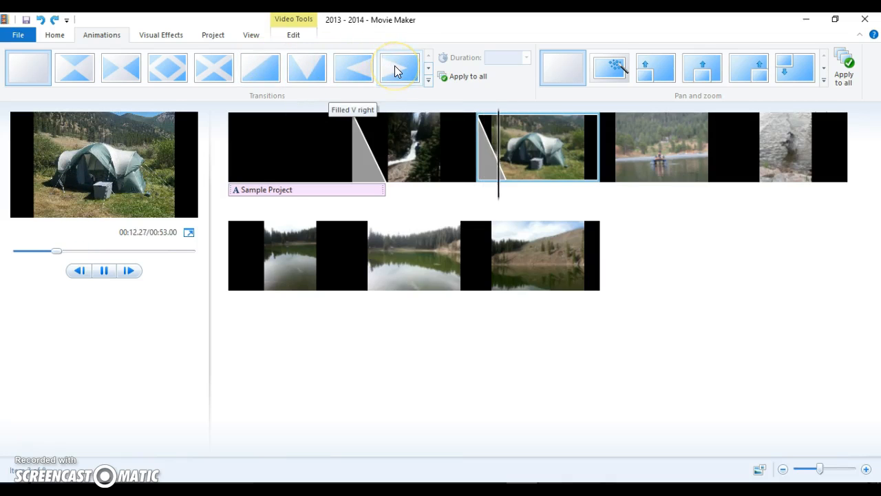
left_click(55, 35)
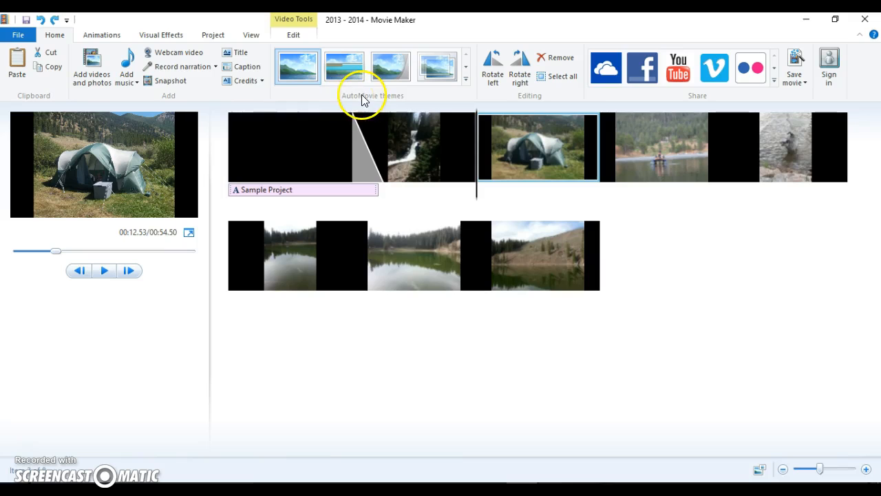
left_click(466, 83)
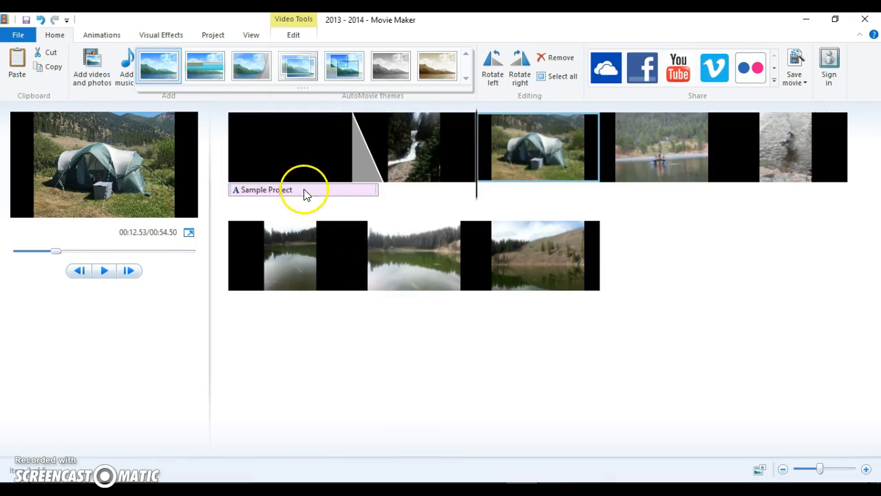
left_click(254, 74)
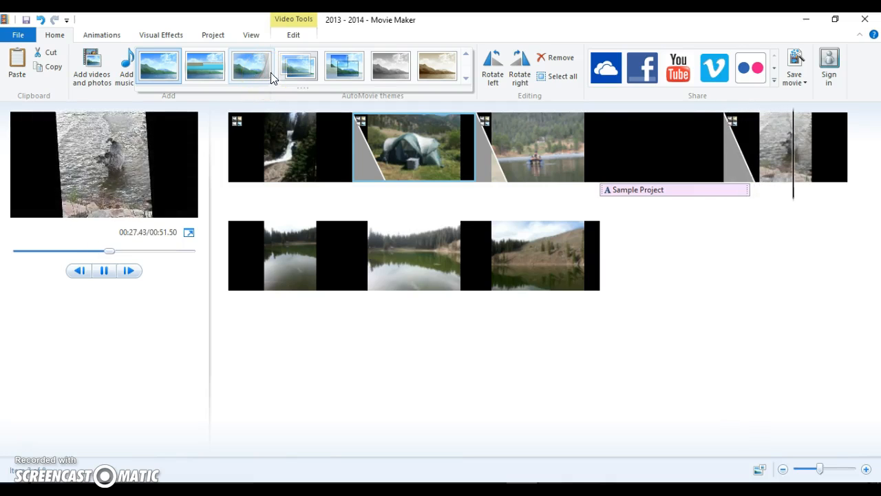
left_click(298, 69)
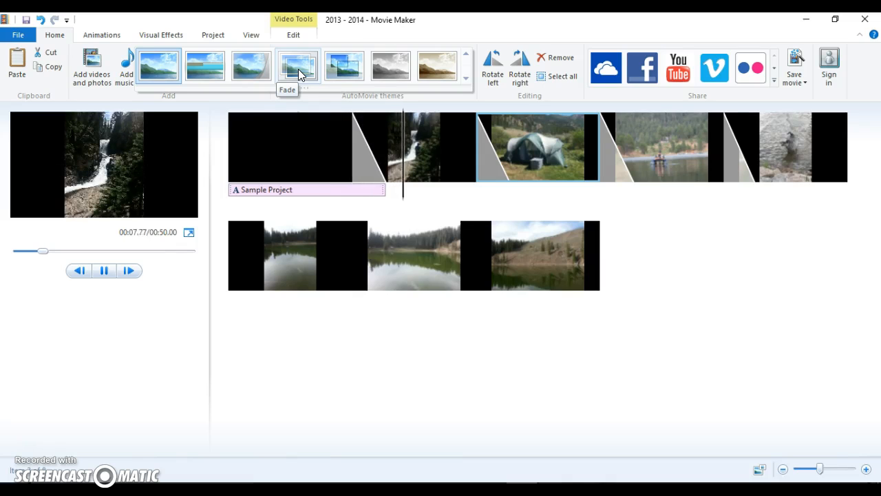
left_click(370, 69)
left_click(342, 68)
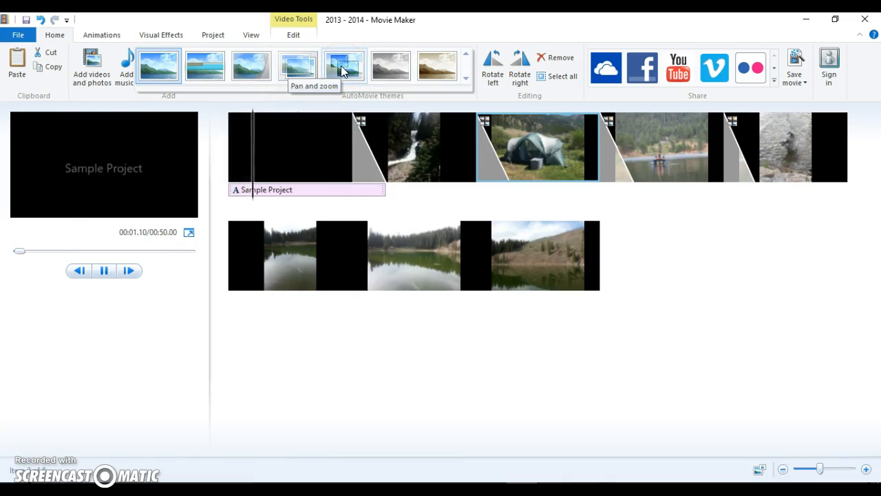
left_click(263, 67)
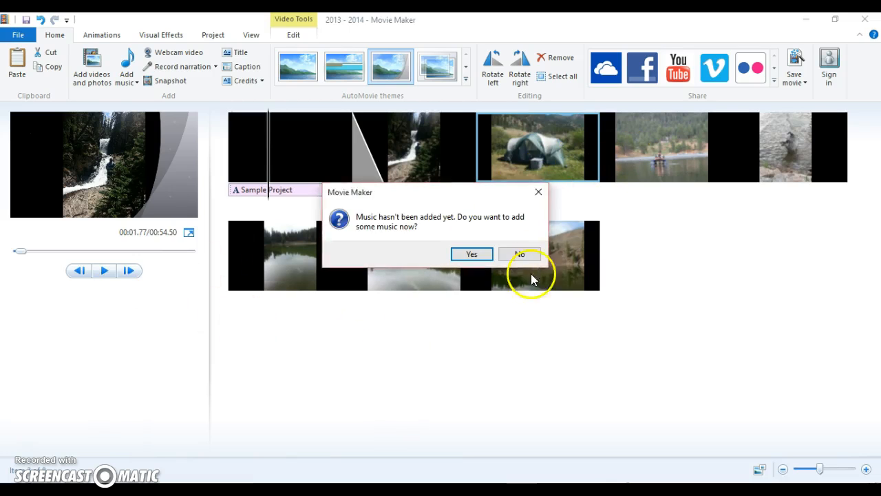
left_click(508, 254)
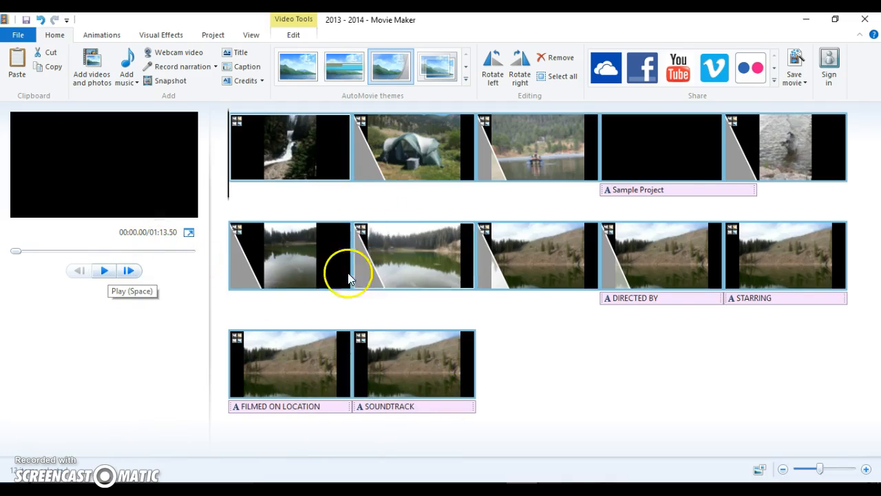
Step: Play the themed movie from the fisherman photo and again from the boat photo to review the Cinematic theme
left_click(766, 156)
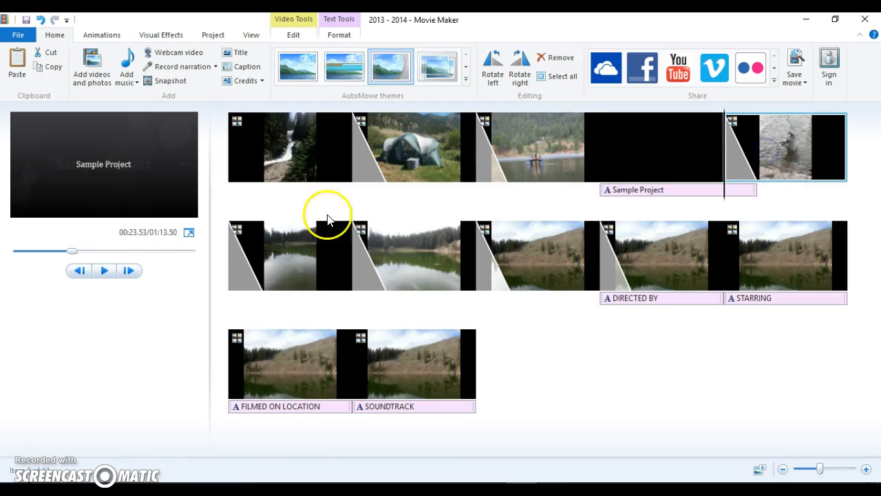
left_click(103, 271)
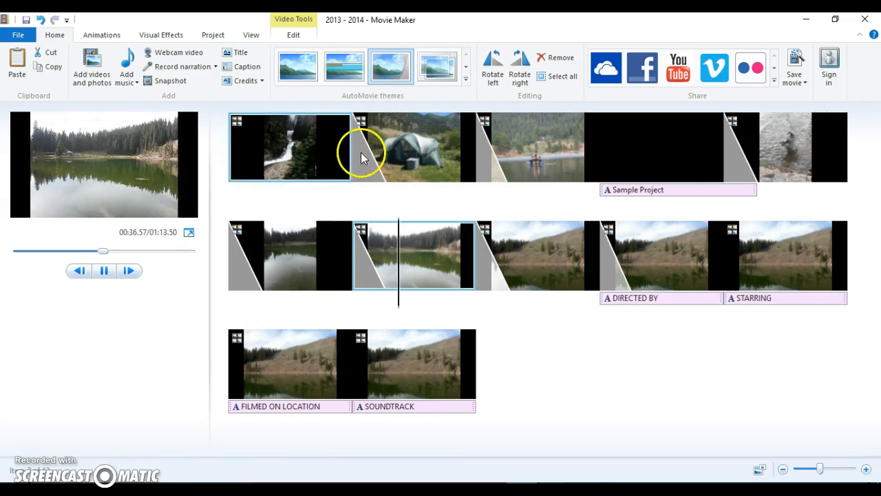
left_click(542, 149)
left_click(104, 271)
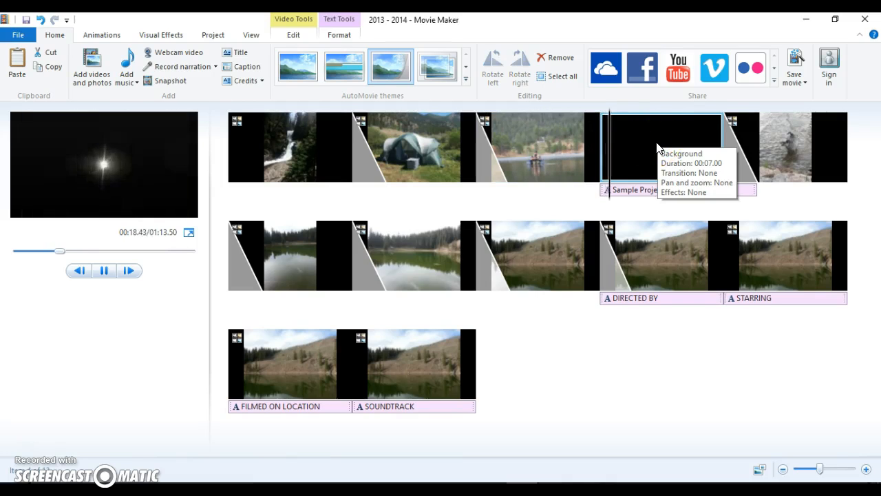
left_click(104, 270)
Step: Try moving the title slide to the start of the movie, and undo both the move and the Cinematic theme
left_click_drag(629, 147, 240, 163)
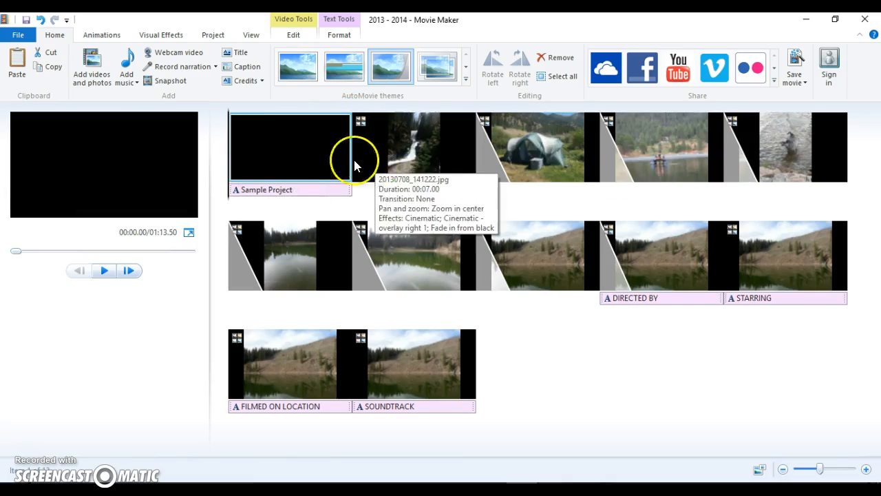
left_click(39, 21)
left_click(39, 21)
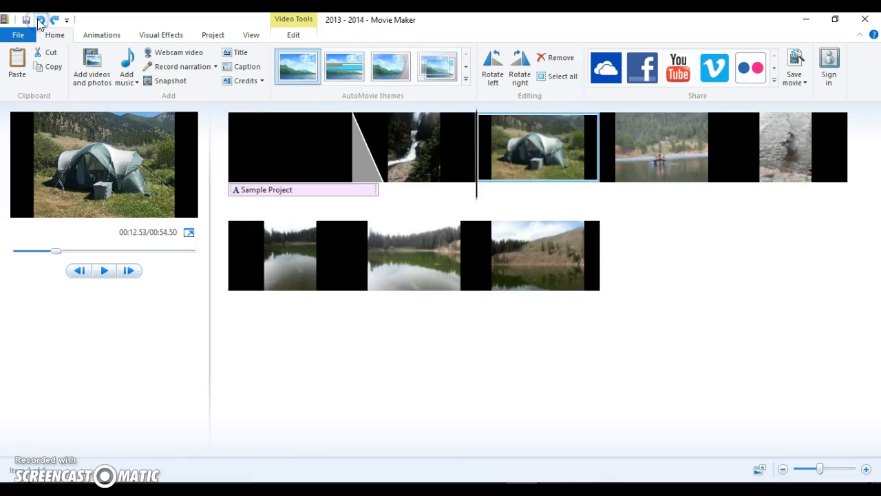